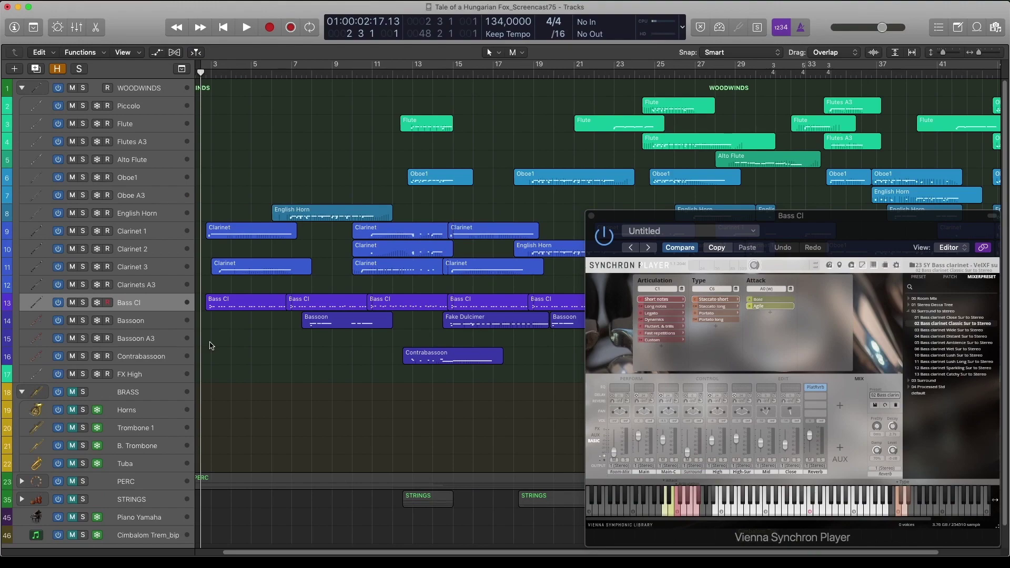
Play the arrangement and show the English Horn, Clarinet 3, Flute, Bassoon, Oboe1, Flutes A3 and Alto Flute patches
{"action": "key", "text": "space"}
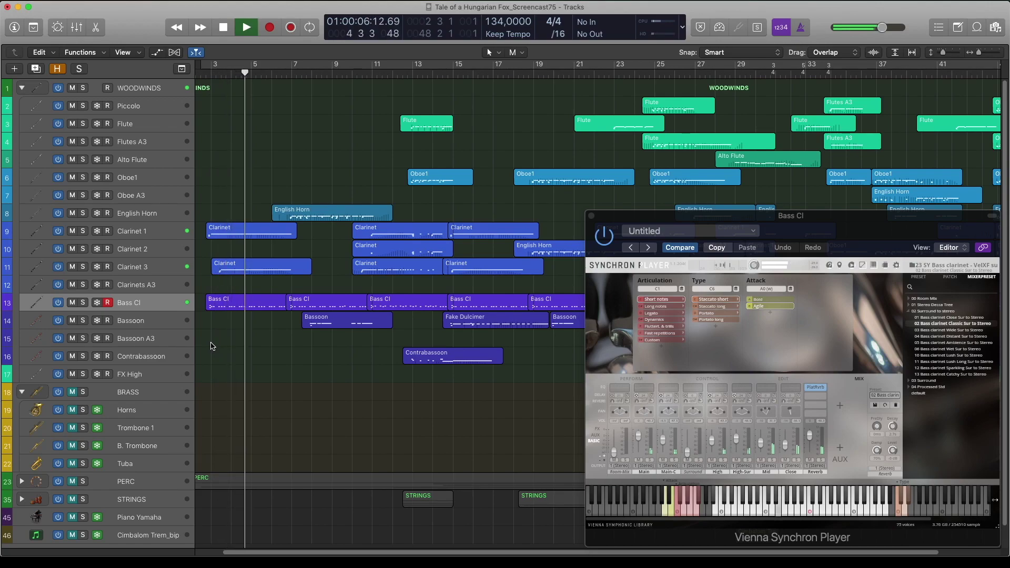
{"action": "left_click", "coordinate": [147, 217]}
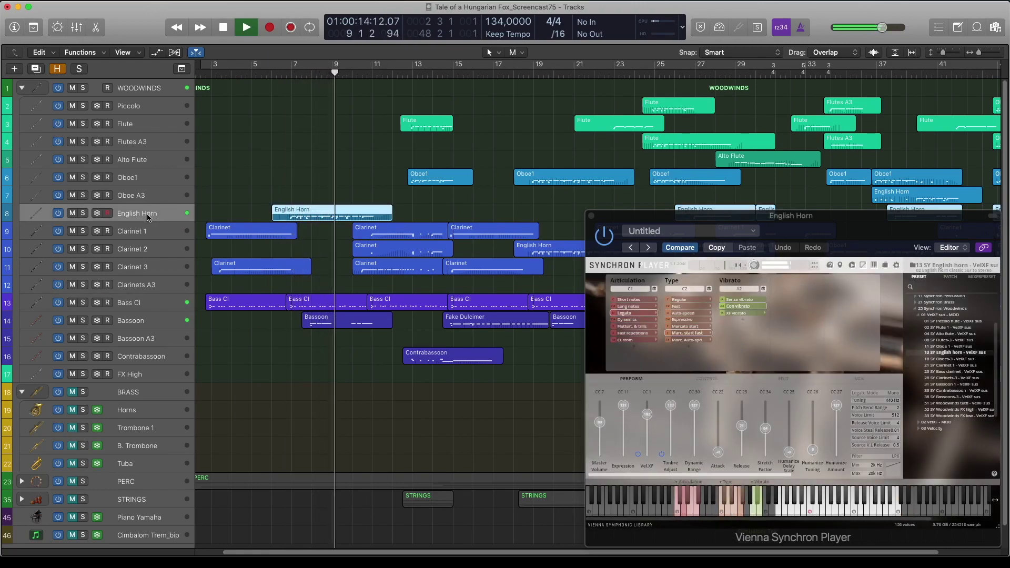
{"action": "left_click", "coordinate": [152, 270]}
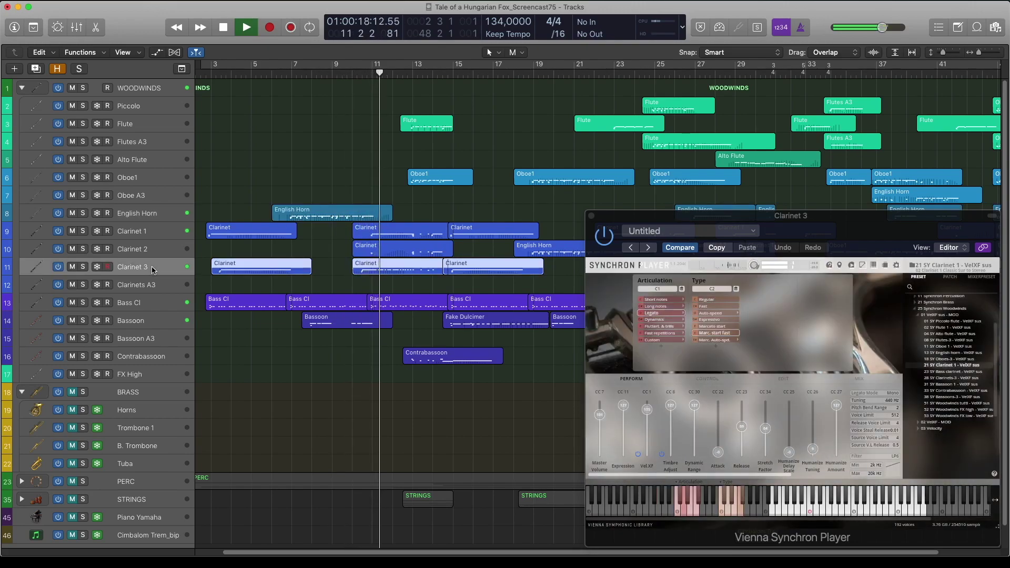
{"action": "left_click", "coordinate": [155, 127]}
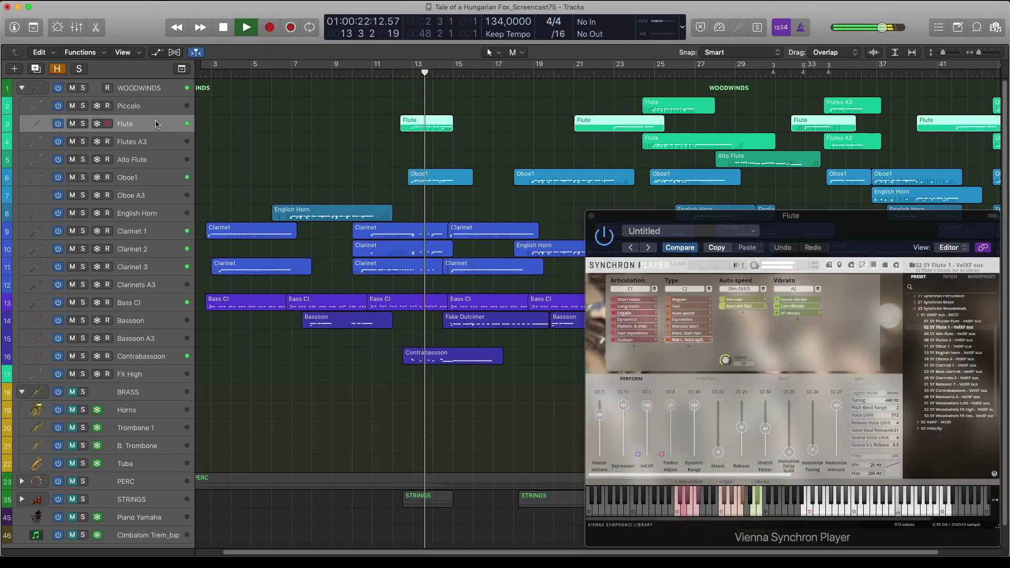
{"action": "left_click", "coordinate": [151, 323]}
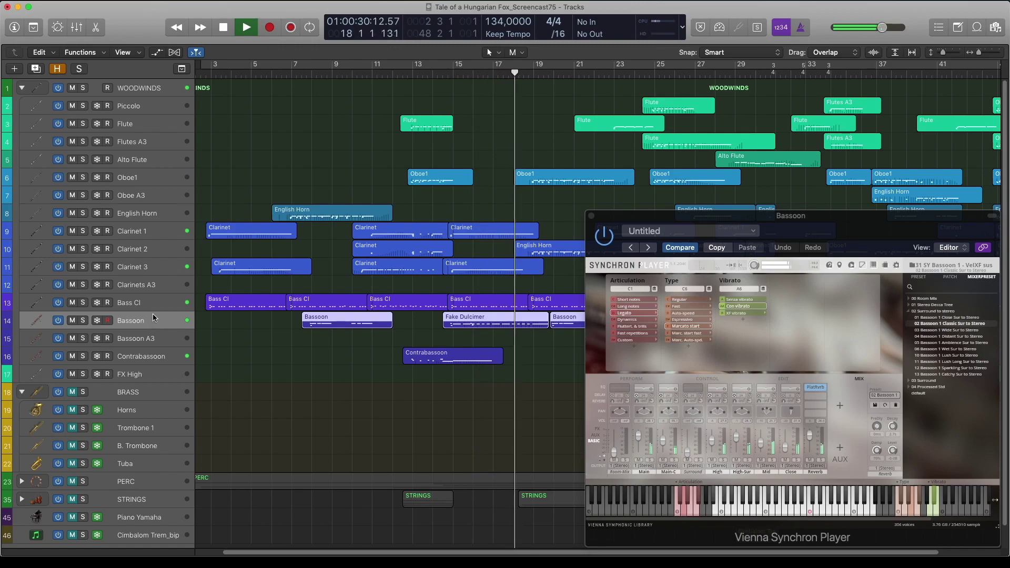
{"action": "left_click", "coordinate": [165, 176]}
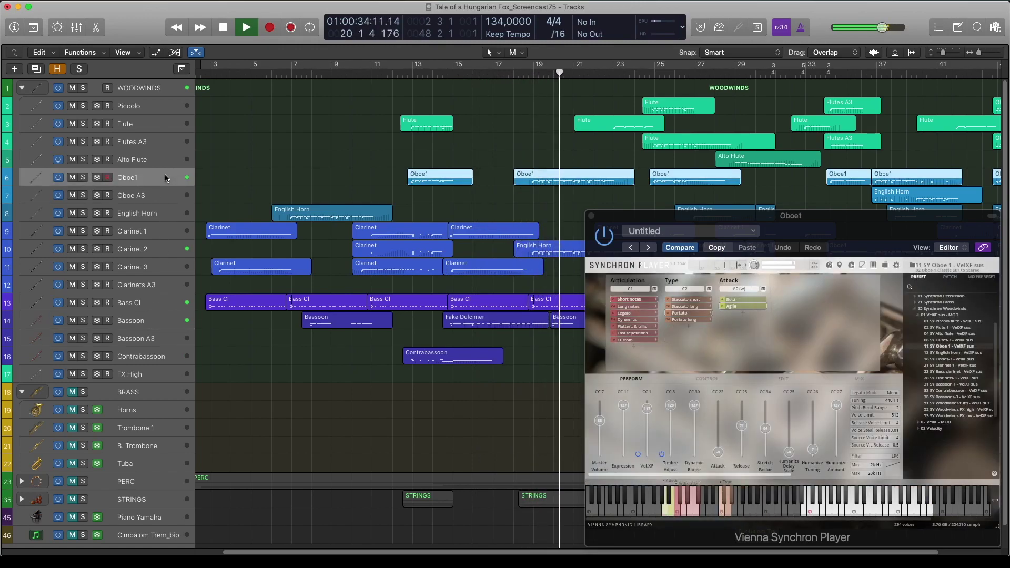
{"action": "left_click", "coordinate": [161, 129]}
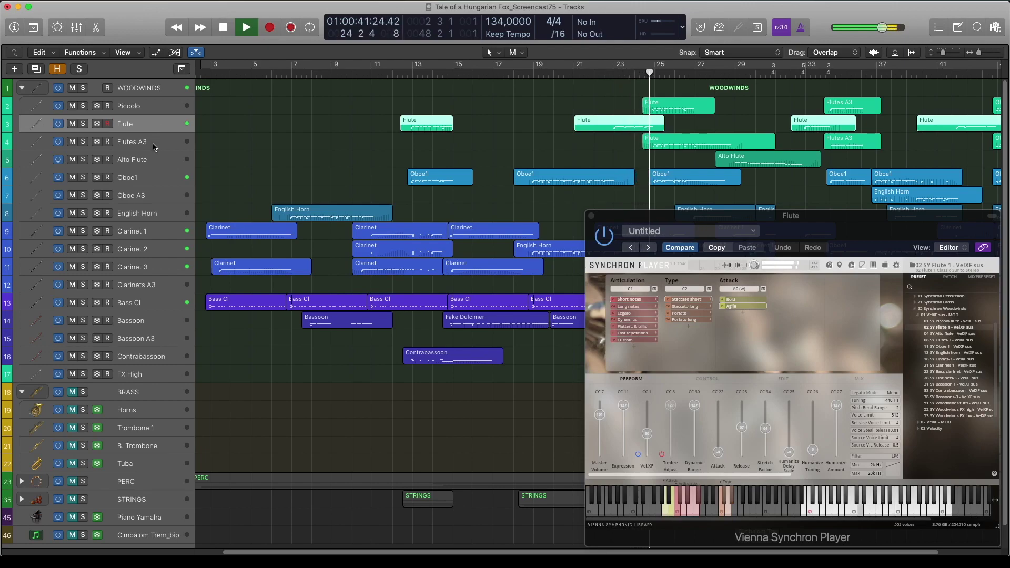
{"action": "left_click", "coordinate": [155, 147]}
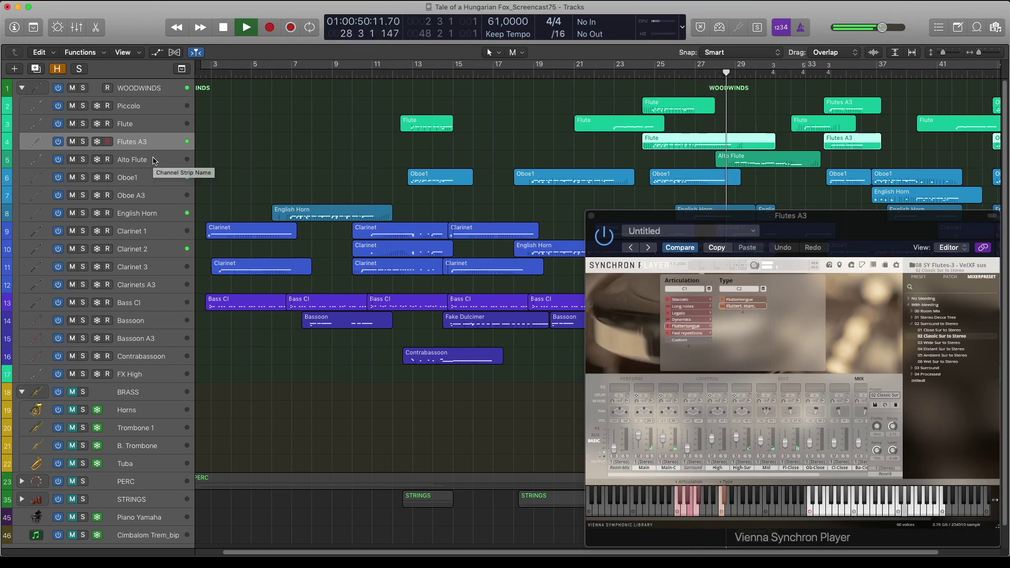
{"action": "left_click", "coordinate": [154, 161]}
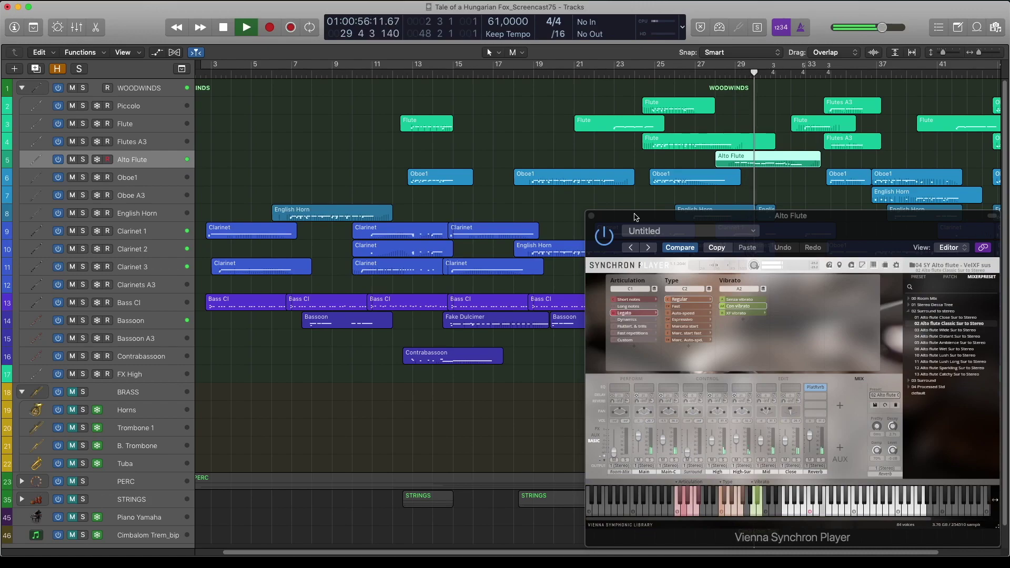
Move the instrument window left and show the Clarinet 1, Piccolo, Clarinet 2, Oboe A3, Bassoon A3 and Flutes A3 patches
{"action": "left_click_drag", "start_coordinate": [634, 216], "coordinate": [249, 184]}
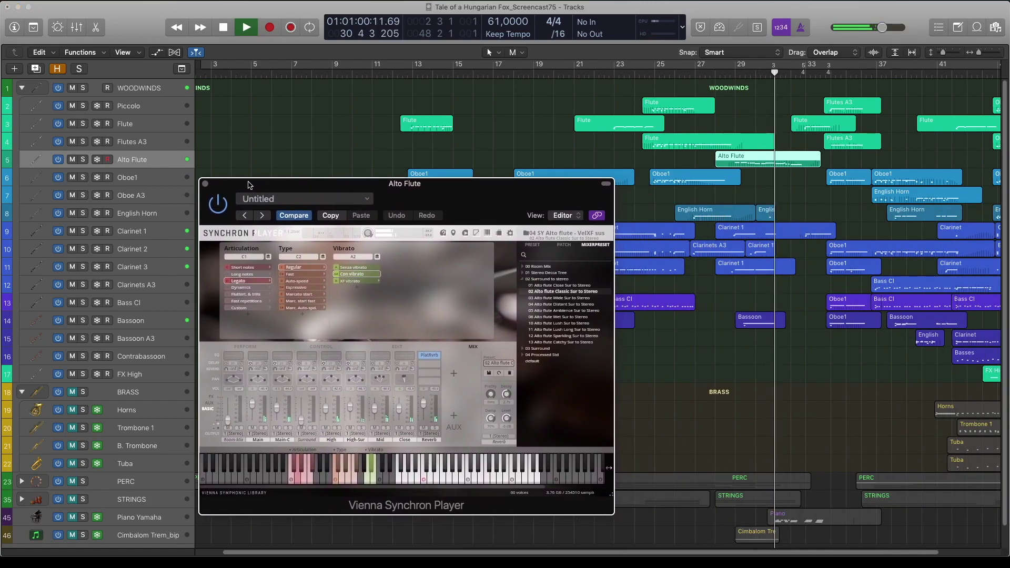
{"action": "left_click", "coordinate": [146, 234]}
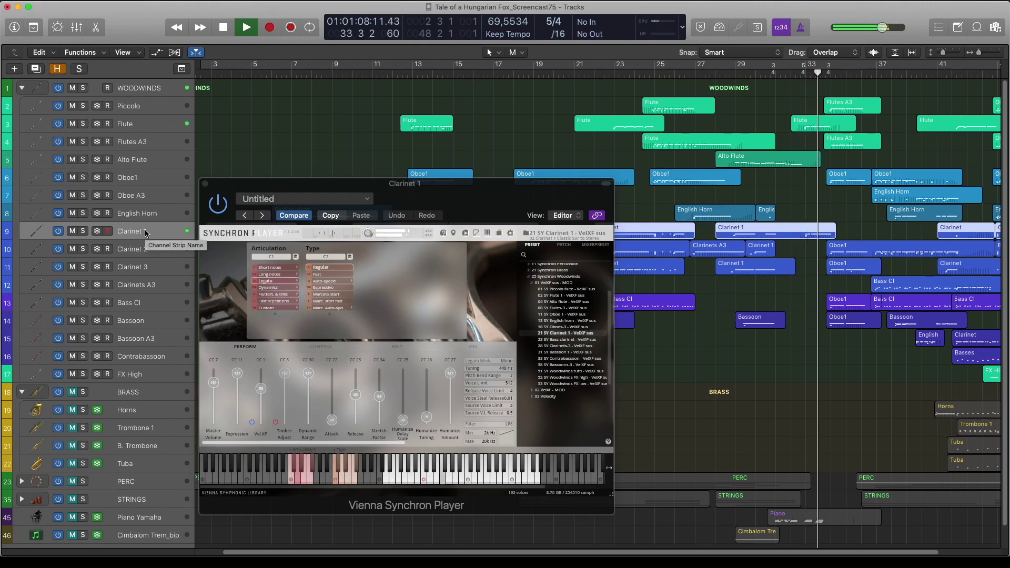
{"action": "left_click", "coordinate": [149, 107]}
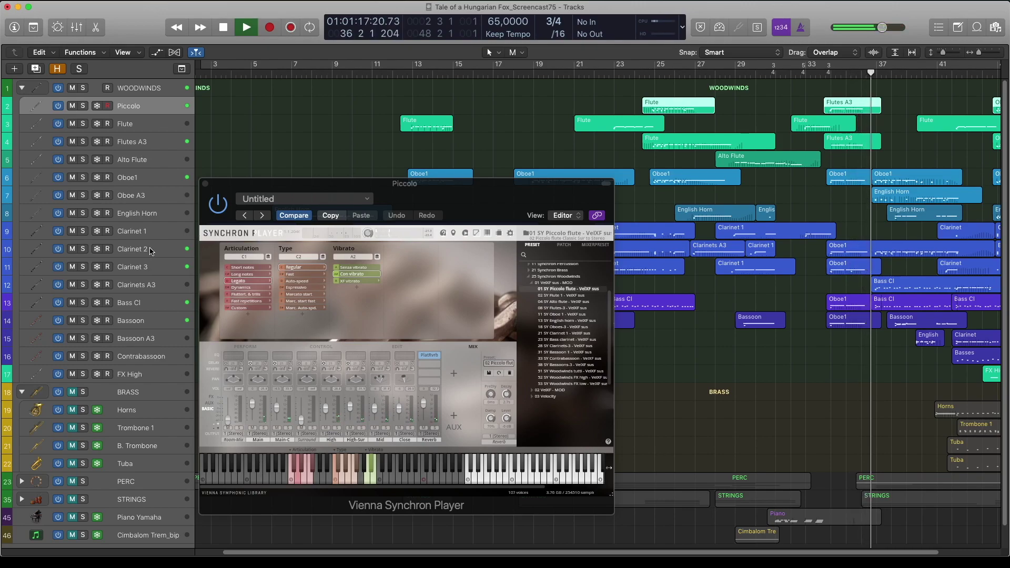
{"action": "left_click", "coordinate": [150, 251]}
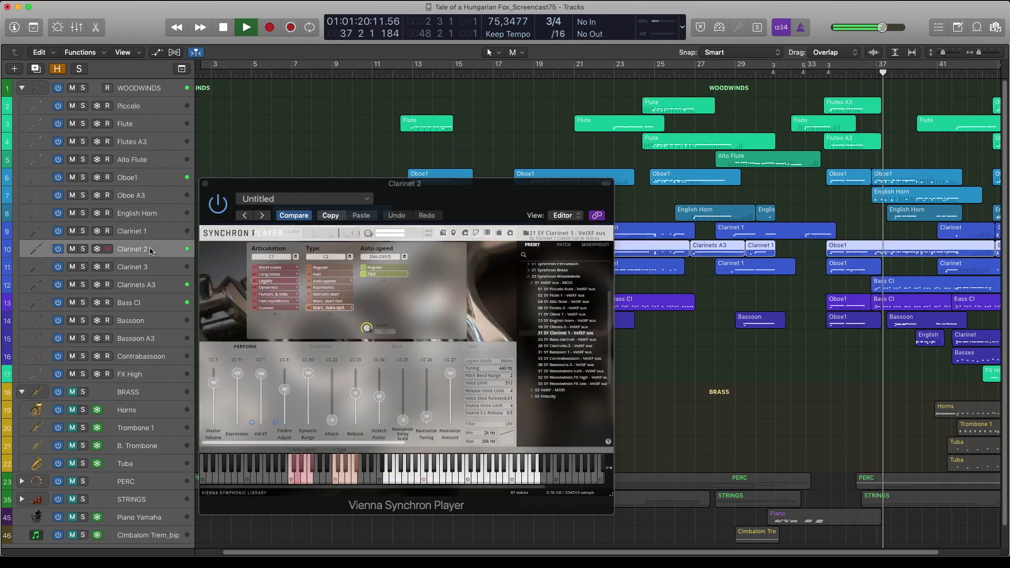
{"action": "left_click", "coordinate": [150, 197]}
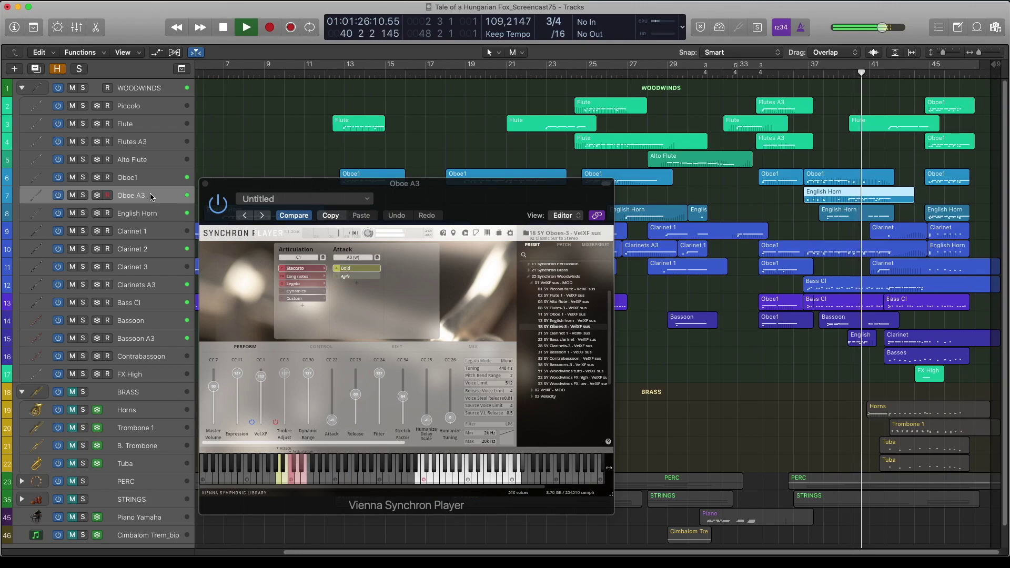
{"action": "left_click", "coordinate": [142, 338]}
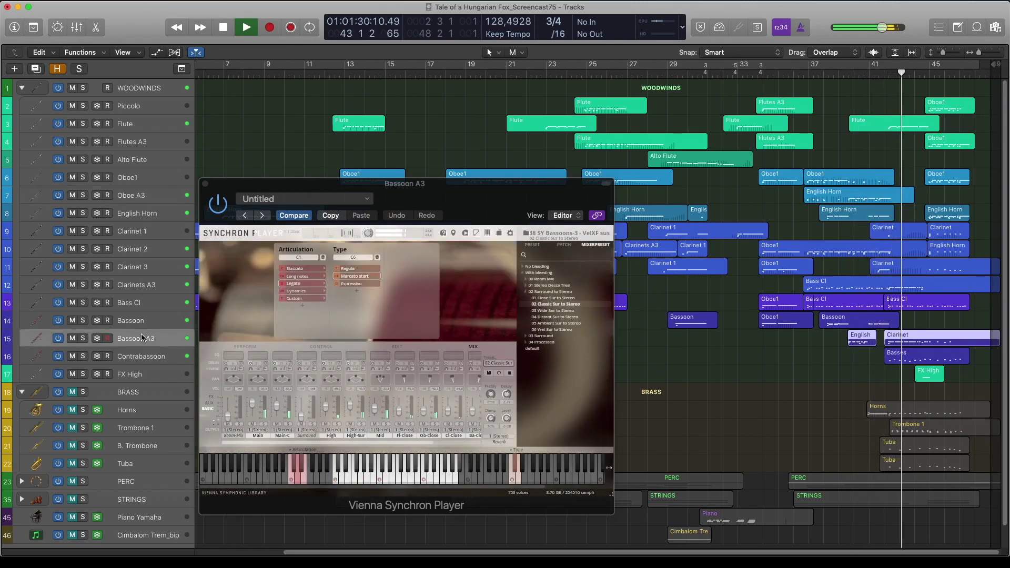
{"action": "left_click", "coordinate": [142, 142]}
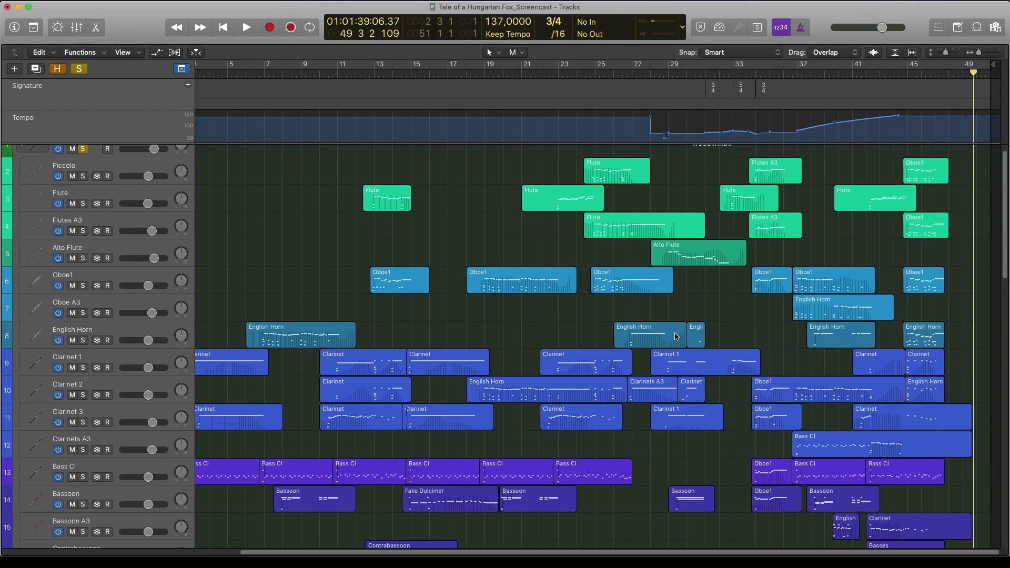
Scroll the Tracks area back toward bar 1 and stop playback
{"action": "scroll", "coordinate": [676, 337], "scroll_direction": "left", "scroll_amount": 3}
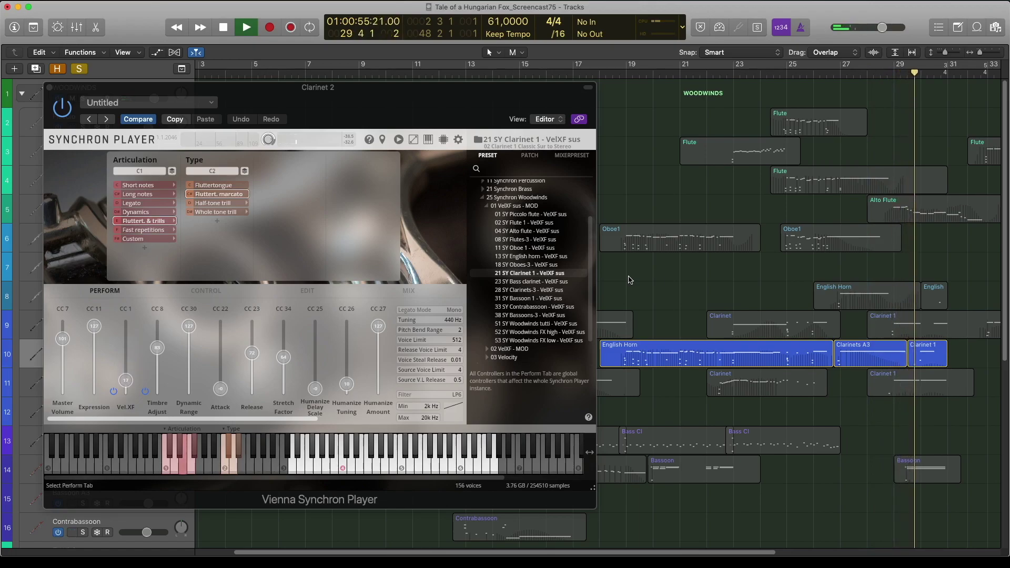
{"action": "key", "text": "space"}
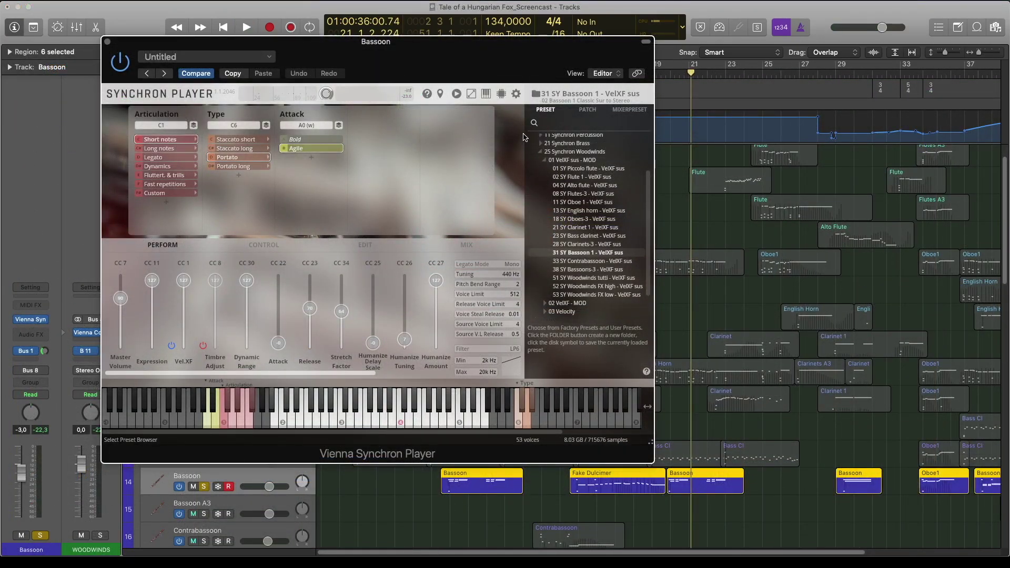
Close the Bassoon Synchron Player plug-in window to reveal the Tracks area
{"action": "left_click", "coordinate": [107, 42]}
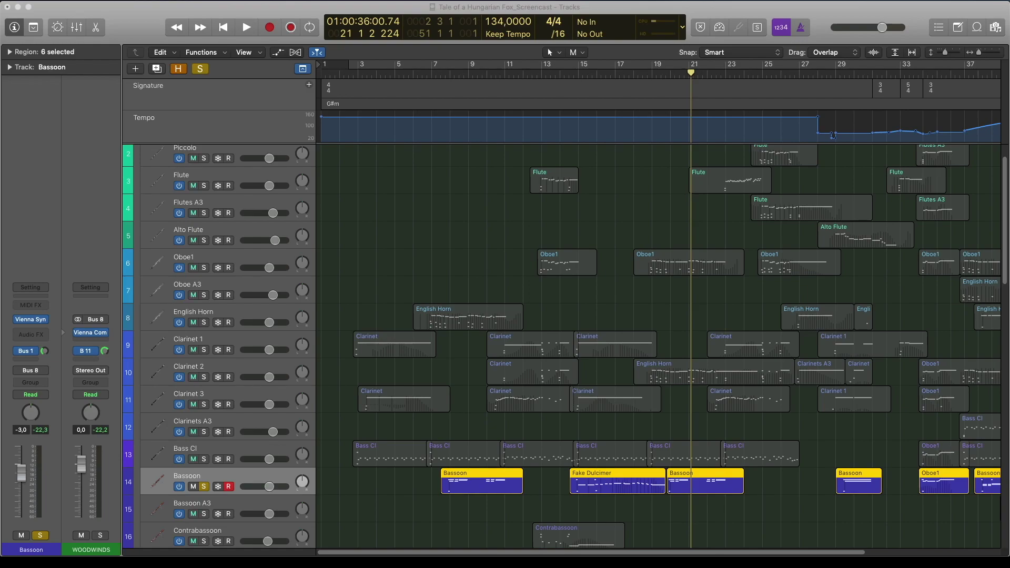
{"action": "left_click", "coordinate": [32, 320]}
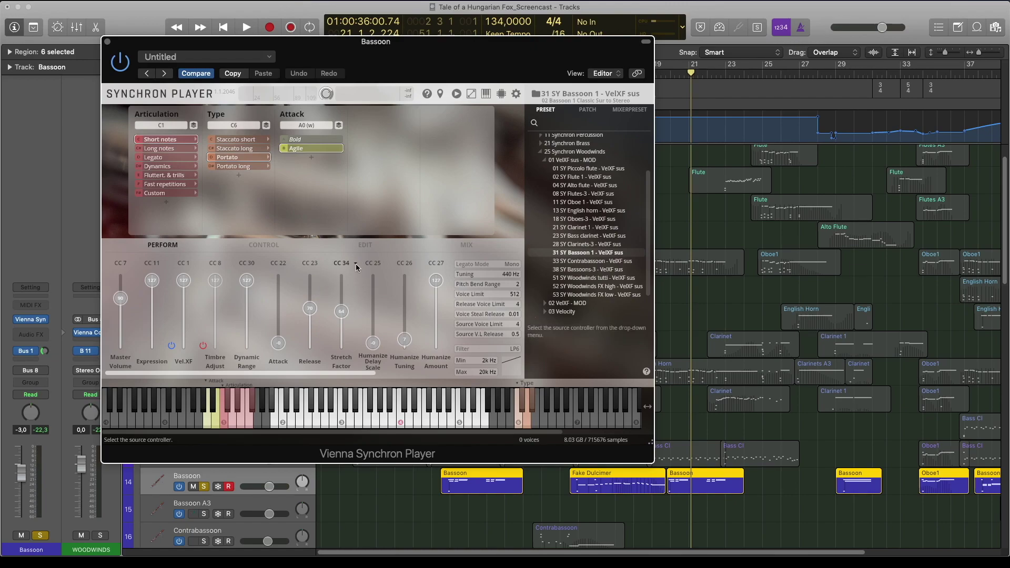
{"action": "left_click", "coordinate": [108, 42]}
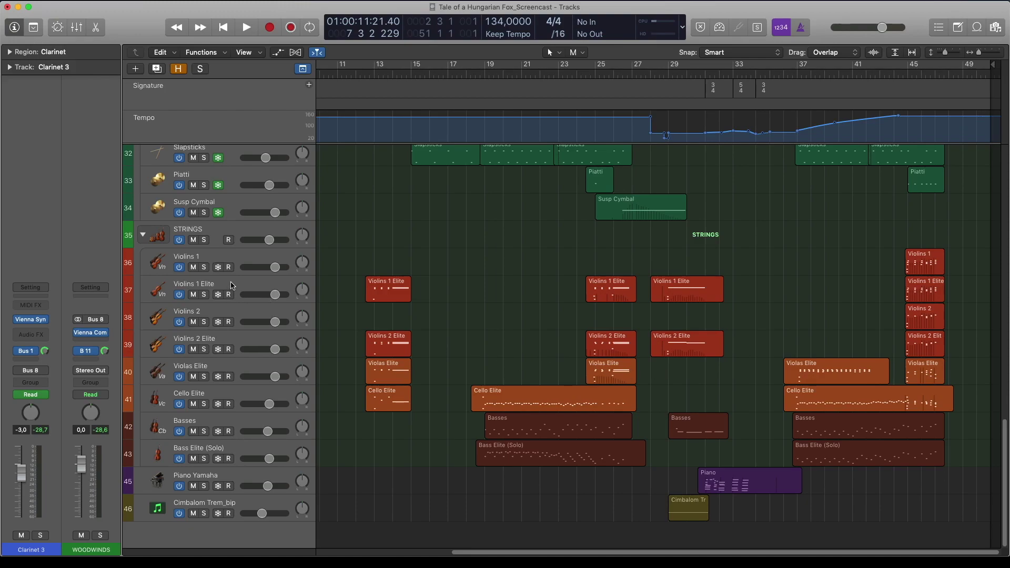
Open and close the Synchron Player windows of the Bass Elite (Solo) and Basses tracks
{"action": "left_click_drag", "start_coordinate": [292, 321], "coordinate": [622, 445]}
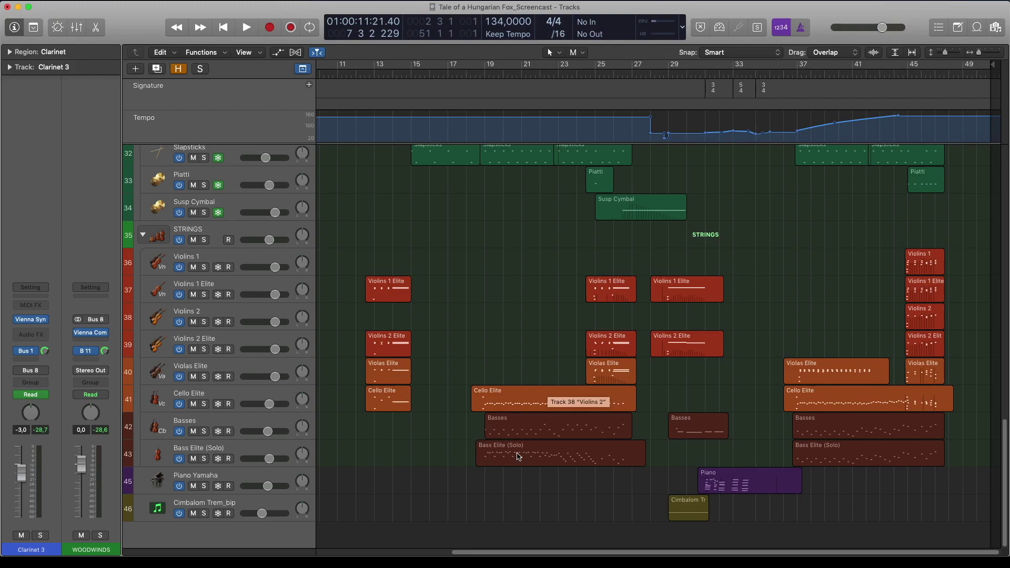
{"action": "left_click", "coordinate": [226, 450]}
{"action": "key", "text": "v"}
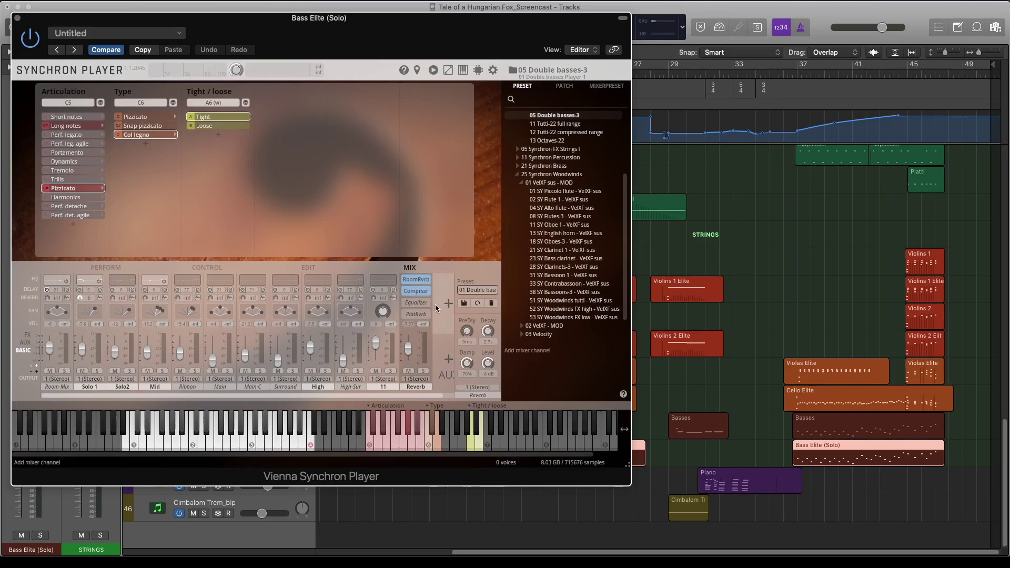
{"action": "key", "text": "v"}
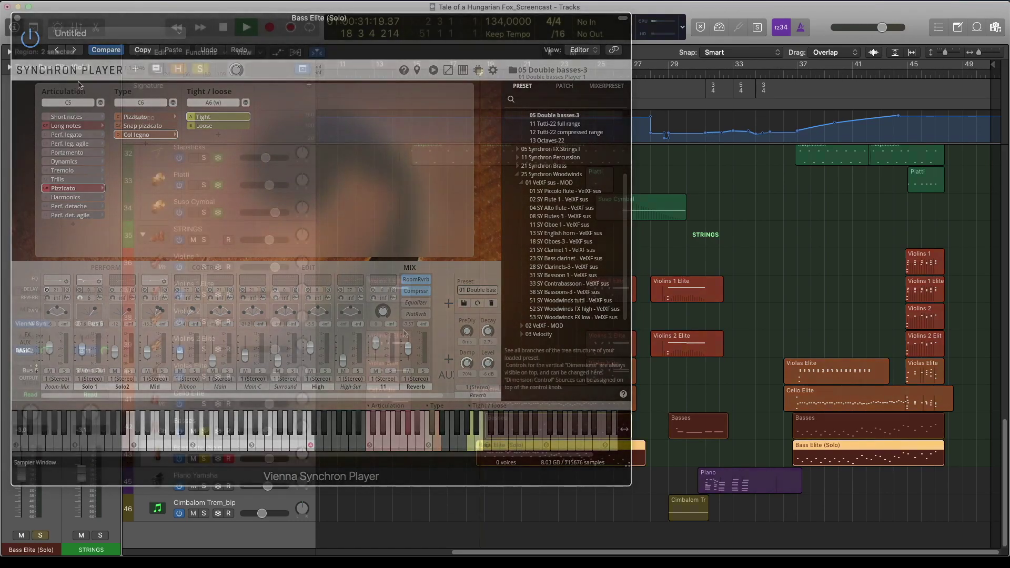
{"action": "key", "text": "Up"}
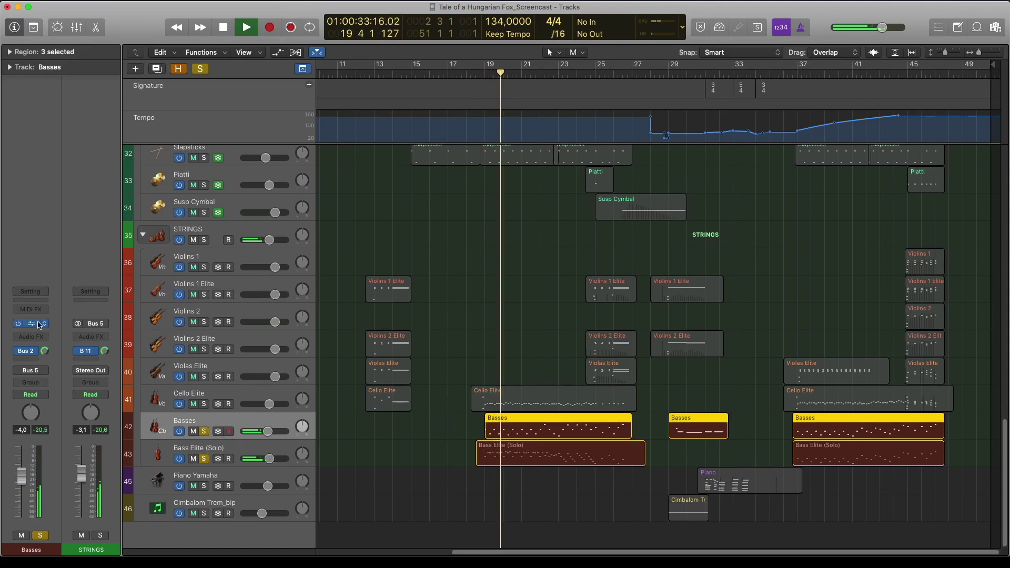
{"action": "key", "text": "v"}
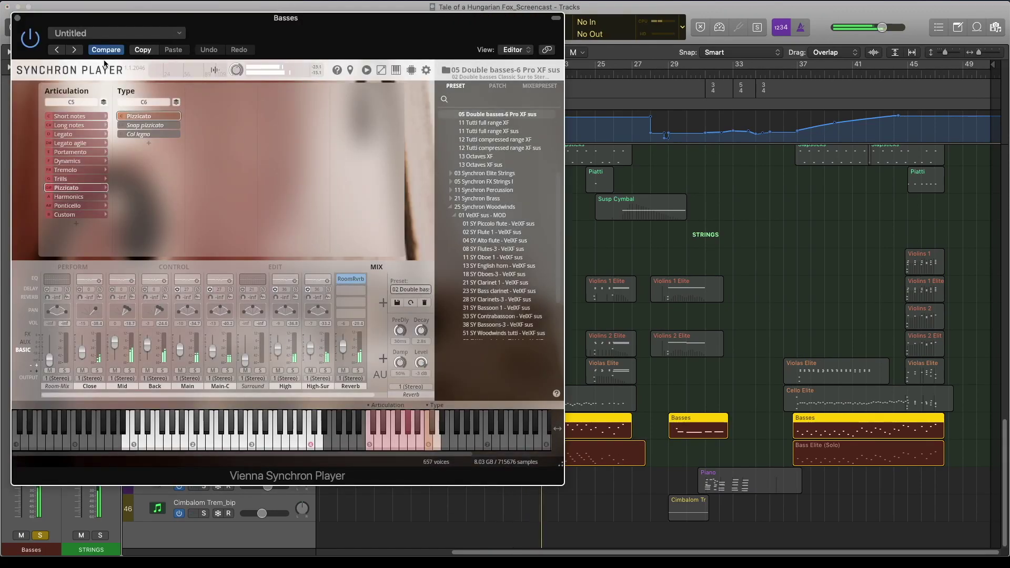
{"action": "key", "text": "v"}
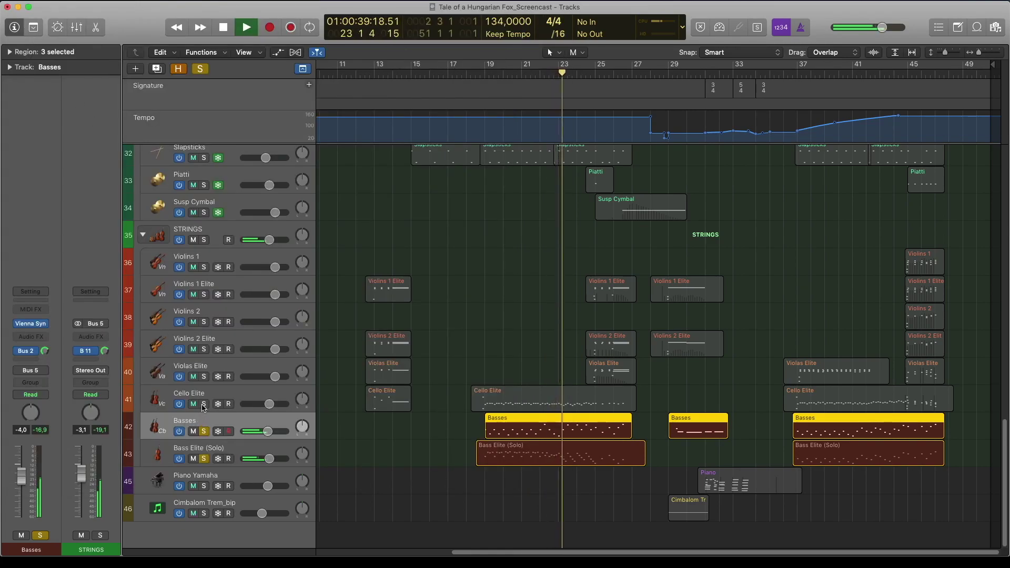
Select the Cello Elite track, then open and close its Synchron Player
{"action": "left_click", "coordinate": [150, 403]}
{"action": "mouse_move", "coordinate": [40, 328]}
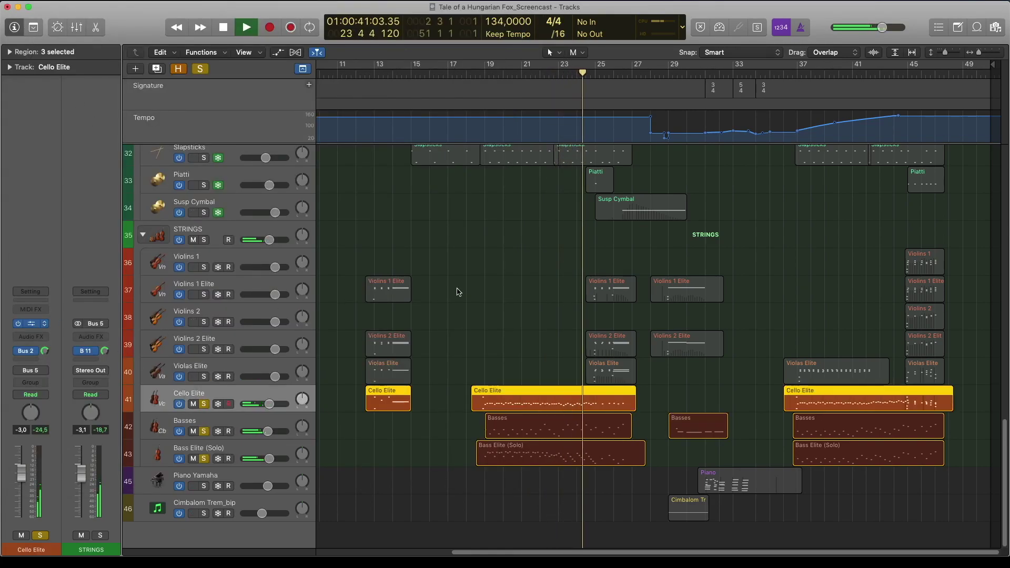
{"action": "key", "text": "v"}
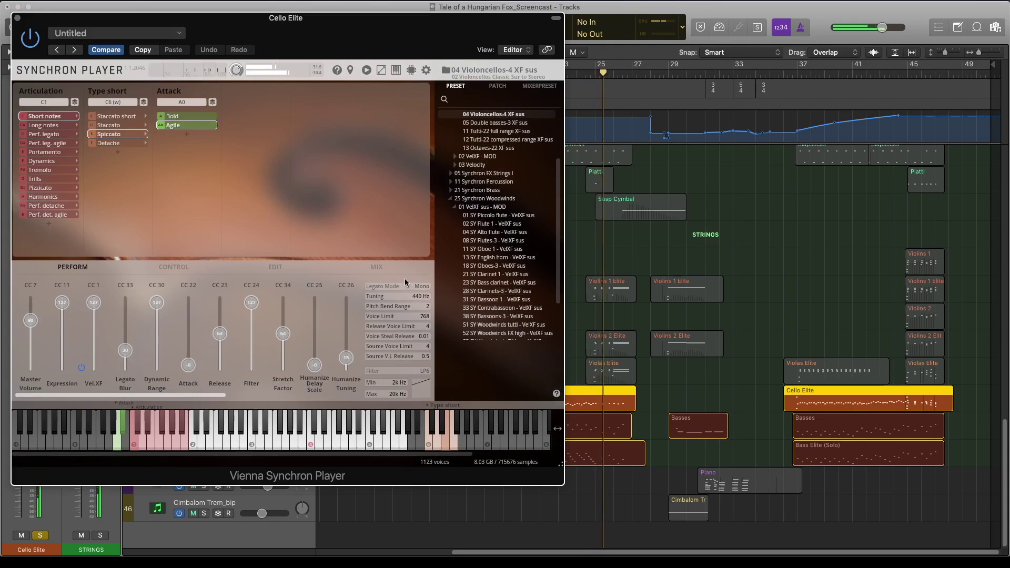
{"action": "left_click", "coordinate": [17, 17]}
Solo the STRINGS group and play it from bar 44, then stop
{"action": "left_click", "coordinate": [203, 239]}
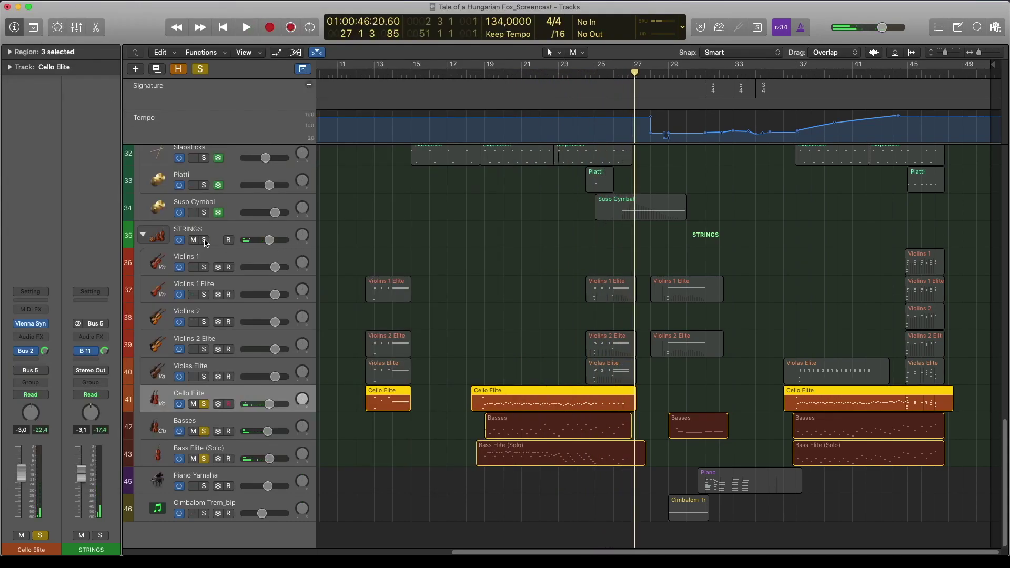
{"action": "left_click", "coordinate": [901, 74]}
{"action": "left_click", "coordinate": [903, 74]}
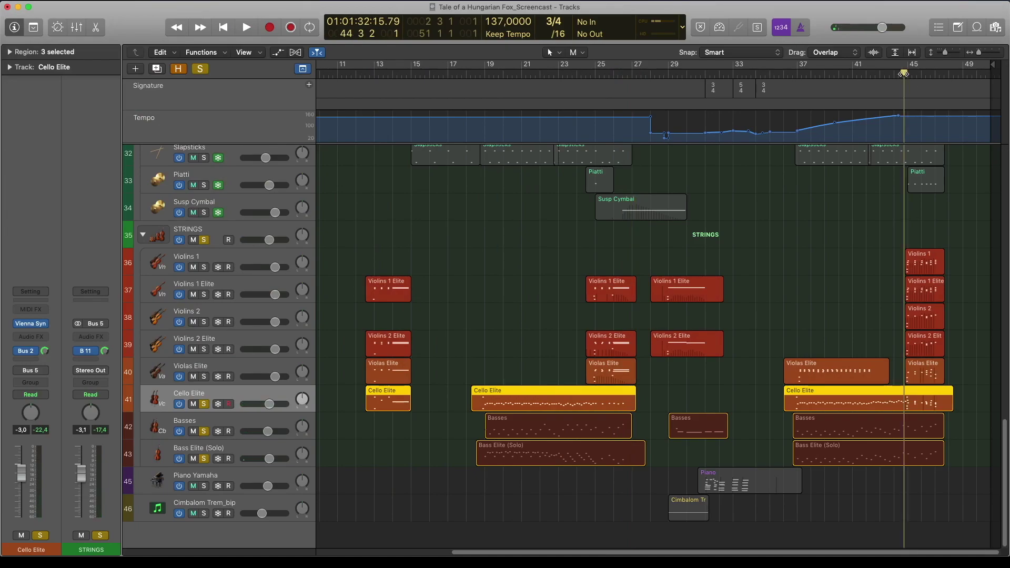
{"action": "key", "text": "space"}
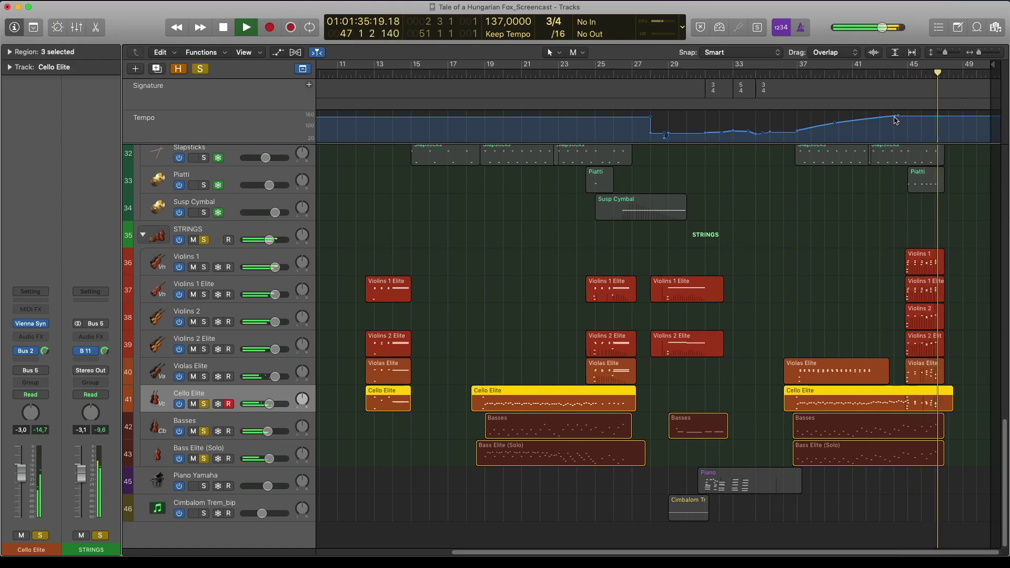
{"action": "key", "text": "space"}
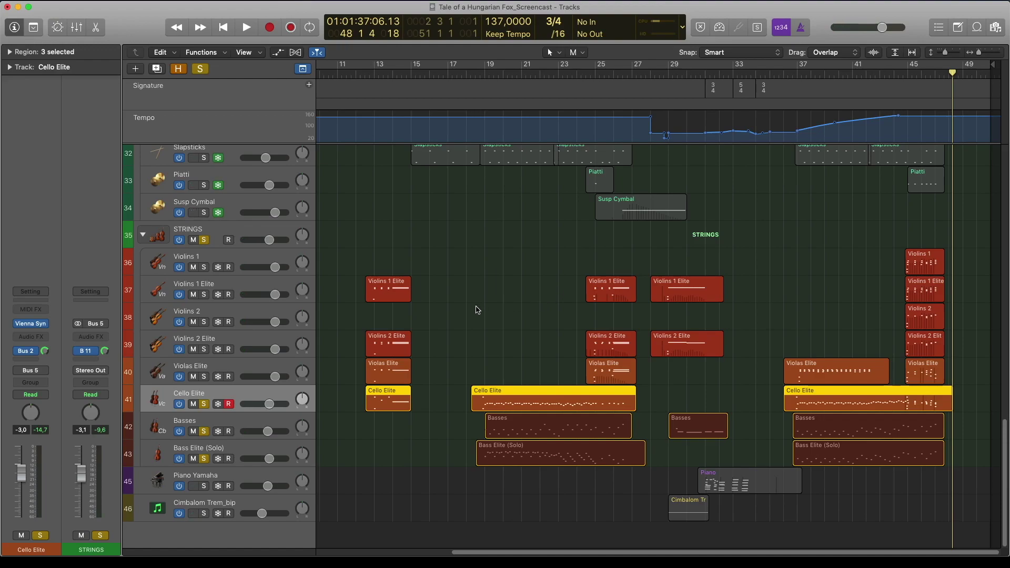
{"action": "scroll", "coordinate": [473, 310], "scroll_direction": "up", "scroll_amount": 10}
Play the brass passage from bar 41, then stop playback
{"action": "scroll", "coordinate": [253, 201], "scroll_direction": "up", "scroll_amount": 5}
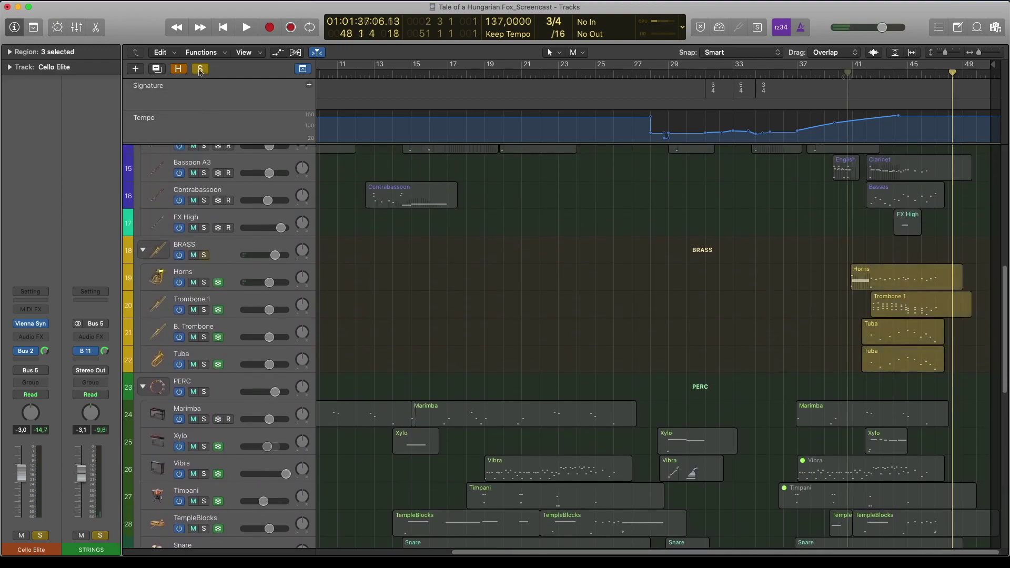
{"action": "left_click", "coordinate": [858, 68]}
{"action": "key", "text": "space"}
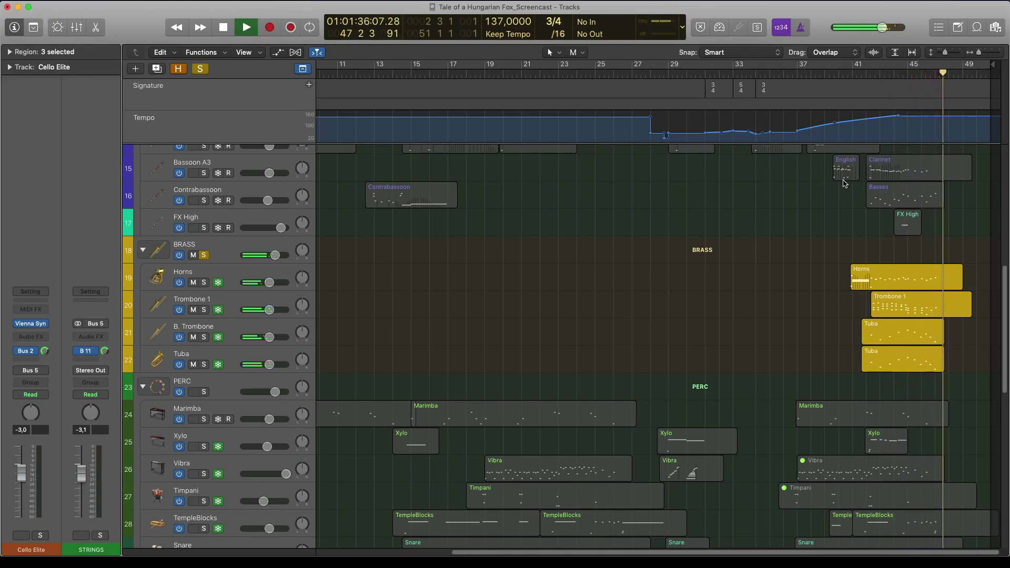
{"action": "key", "text": "space"}
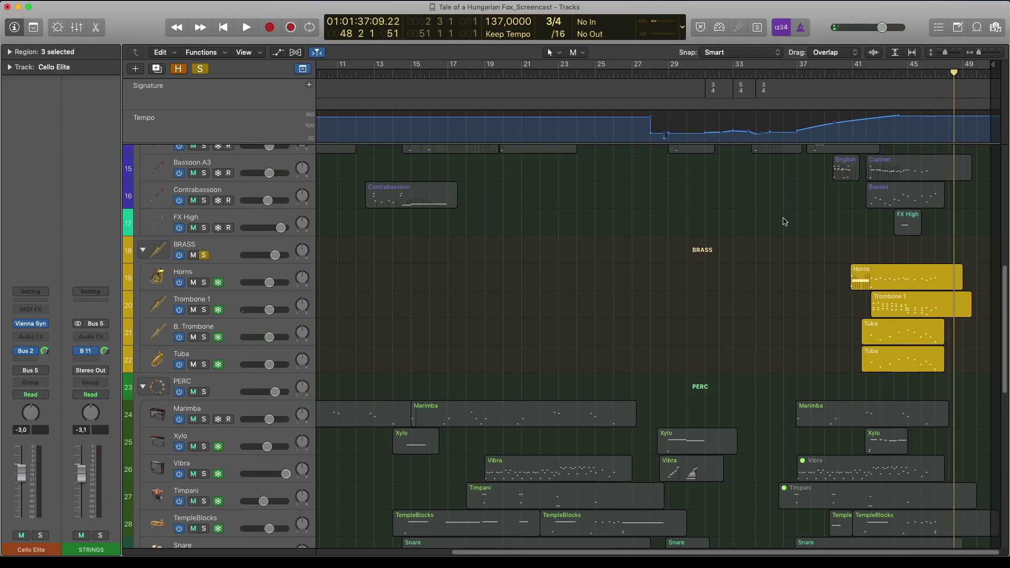
{"action": "scroll", "coordinate": [520, 278], "scroll_direction": "down", "scroll_amount": 5}
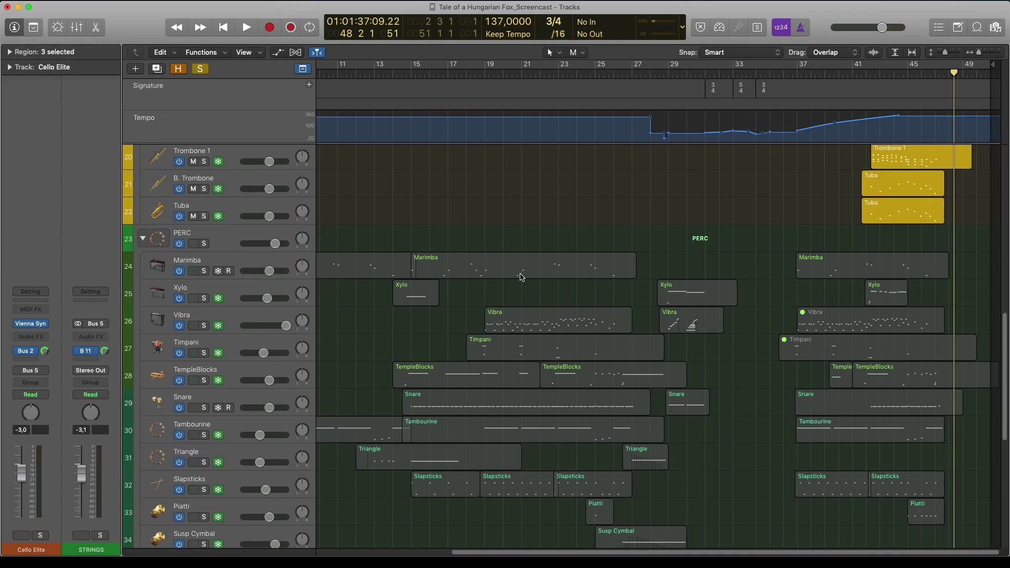
Clear all existing solos, then select and solo the Snare track
{"action": "scroll", "coordinate": [520, 277], "scroll_direction": "left", "scroll_amount": 5}
{"action": "scroll", "coordinate": [521, 277], "scroll_direction": "up", "scroll_amount": 1}
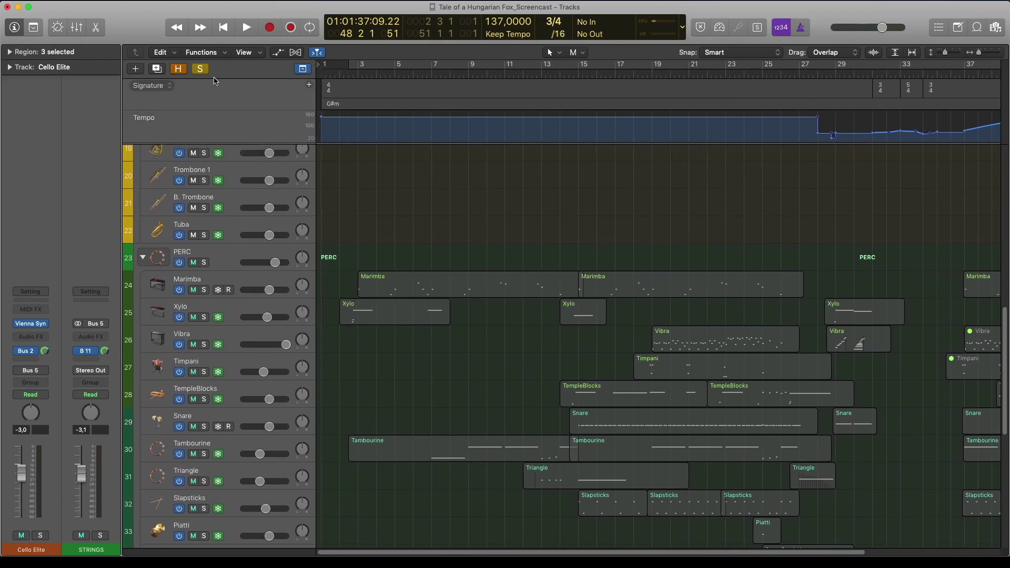
{"action": "left_click", "coordinate": [200, 69]}
{"action": "scroll", "coordinate": [231, 152], "scroll_direction": "down", "scroll_amount": 2}
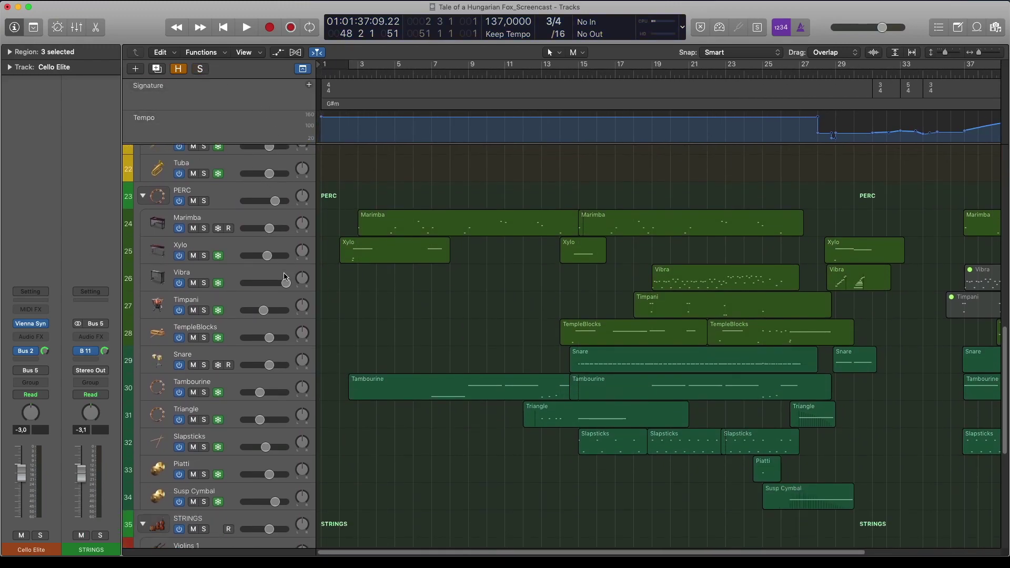
{"action": "left_click", "coordinate": [212, 299]}
{"action": "left_click", "coordinate": [211, 357]}
{"action": "left_click", "coordinate": [204, 365]}
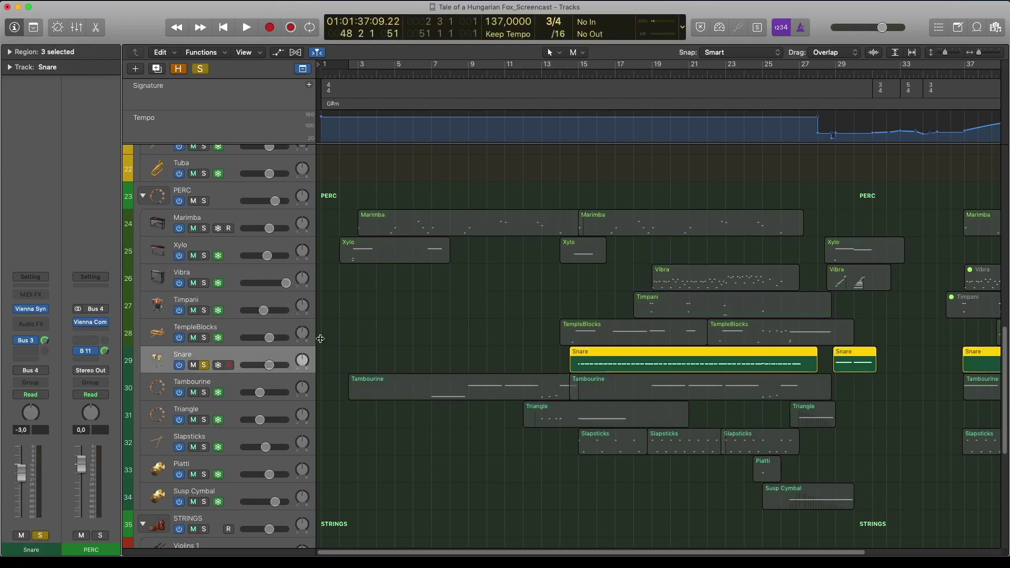
Play from bar 15 while viewing the Snare's Synchron Player patch, then close it
{"action": "left_click", "coordinate": [578, 72]}
{"action": "mouse_move", "coordinate": [27, 311]}
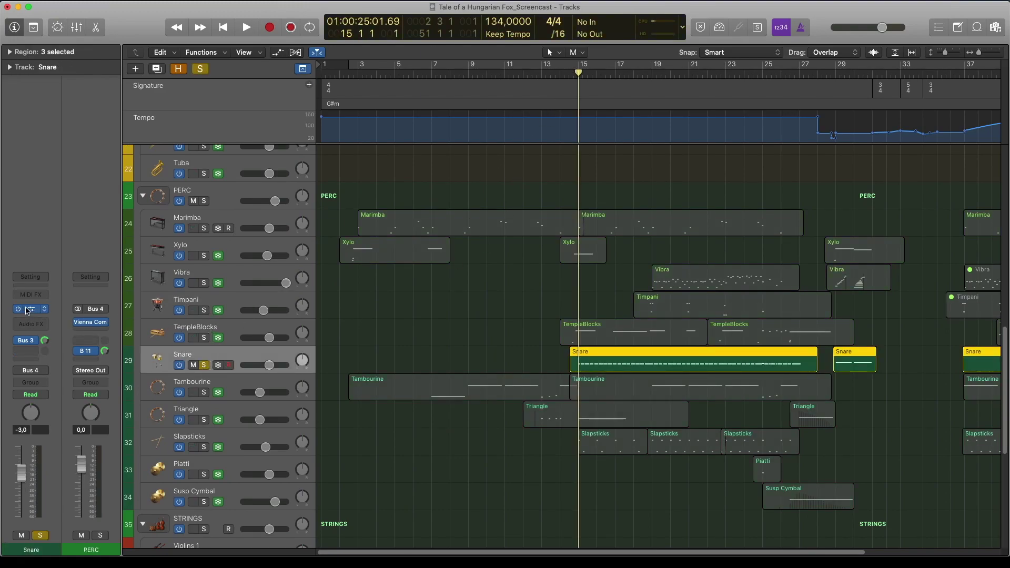
{"action": "key", "text": "space"}
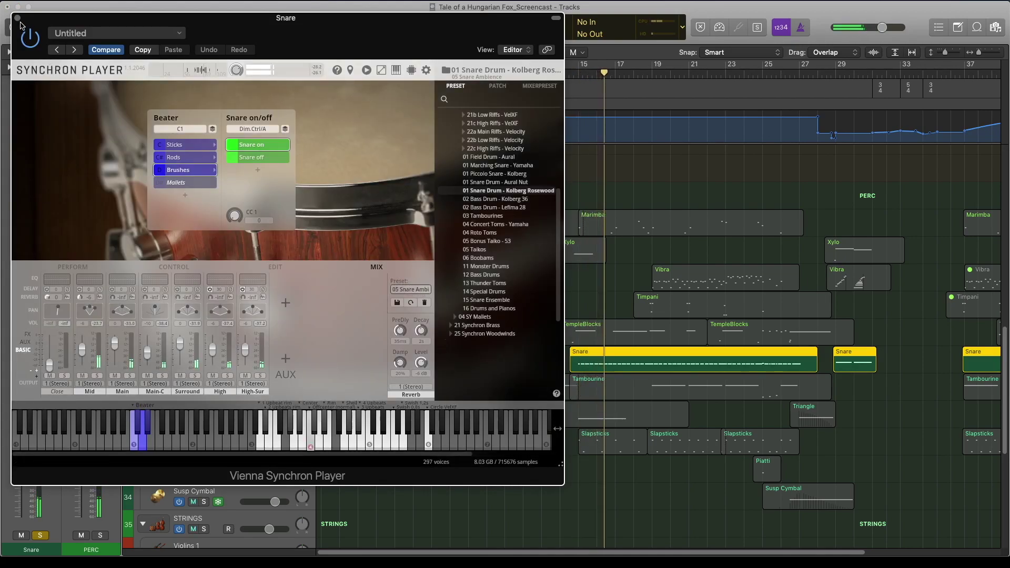
{"action": "left_click", "coordinate": [18, 20]}
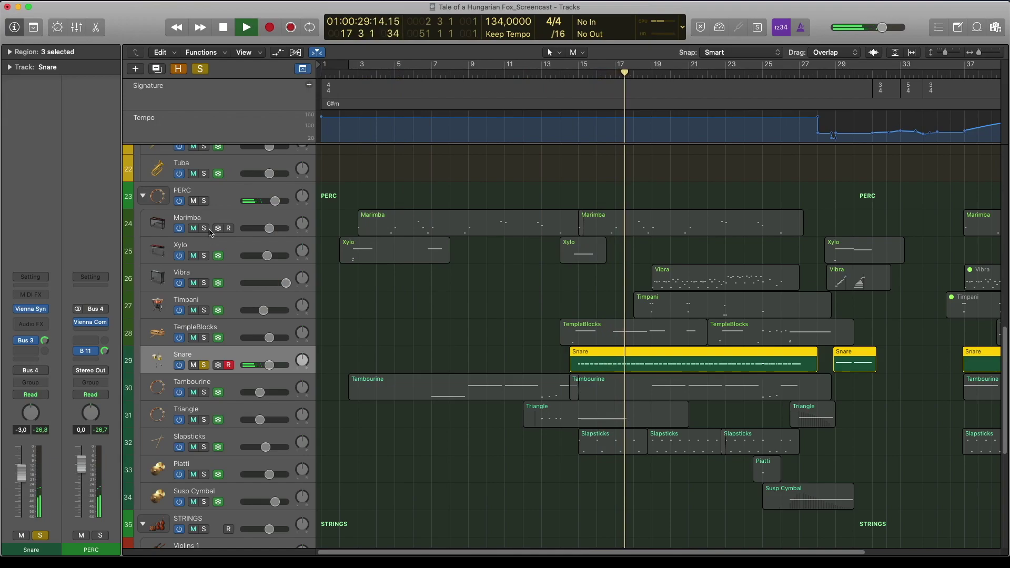
Open and close the Marimba's Synchron Player, stop playback, and clear the Snare and Marimba solos
{"action": "left_click", "coordinate": [243, 216]}
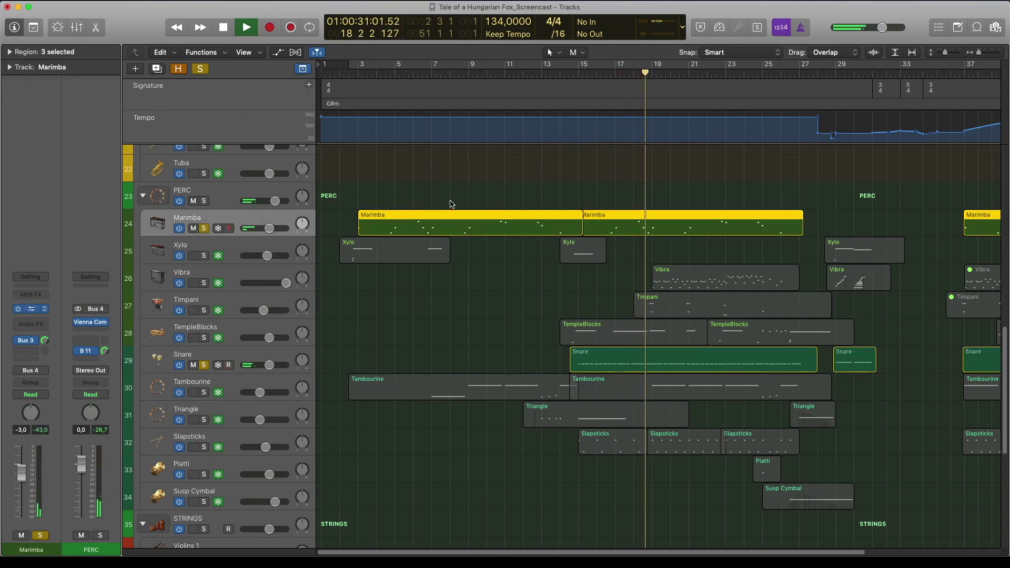
{"action": "key", "text": "v"}
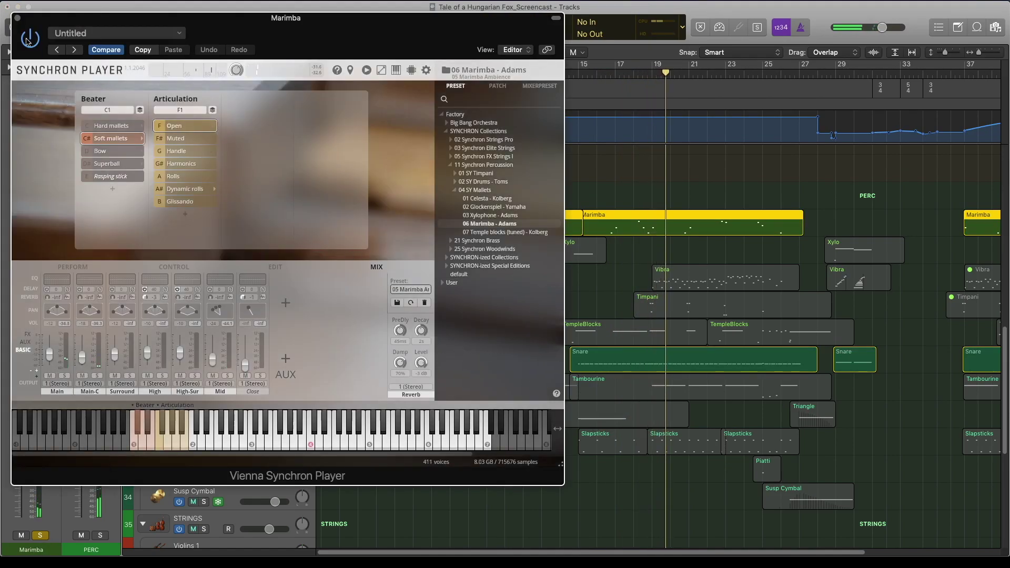
{"action": "left_click", "coordinate": [17, 20]}
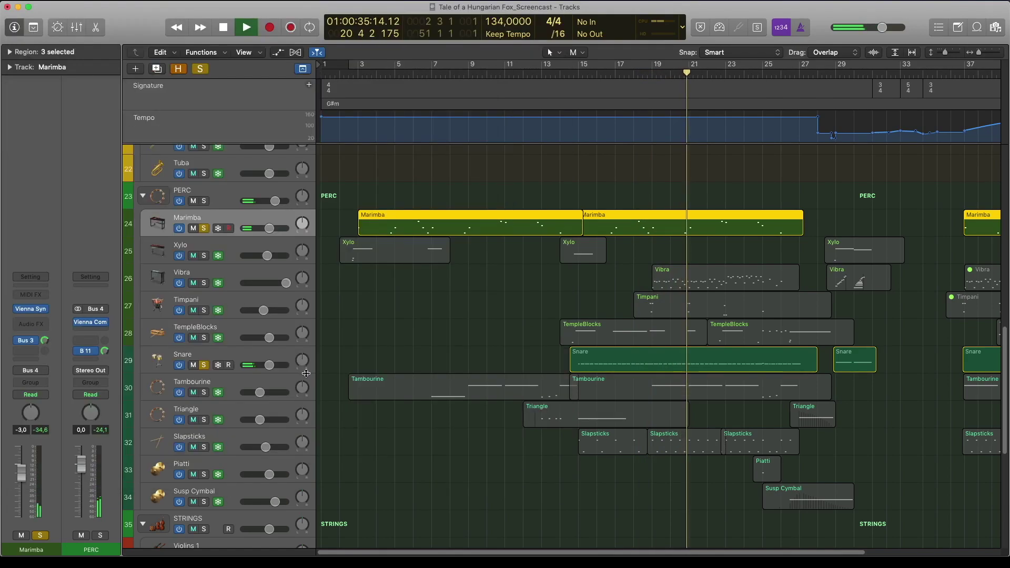
{"action": "key", "text": "space"}
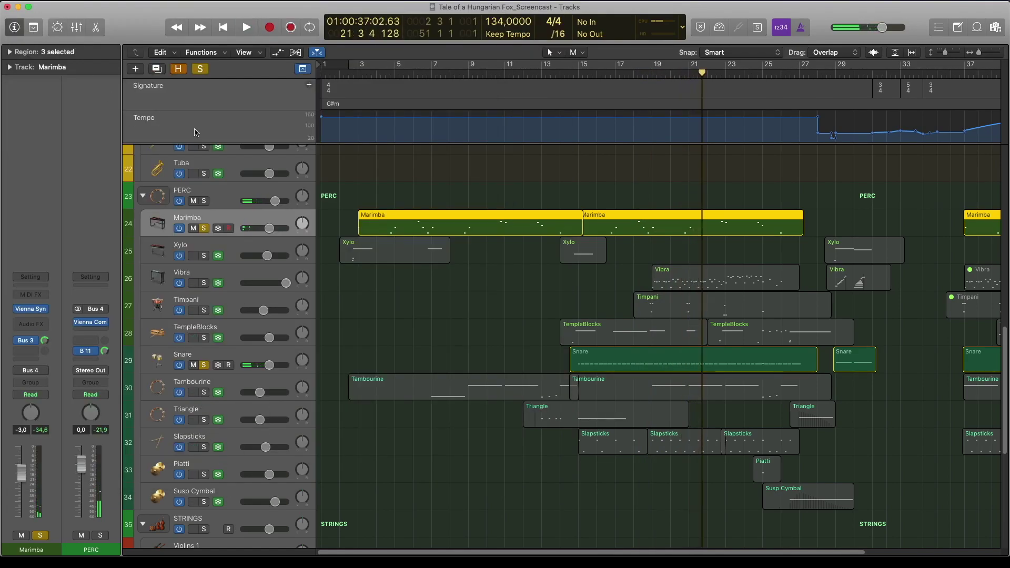
{"action": "left_click", "coordinate": [202, 72]}
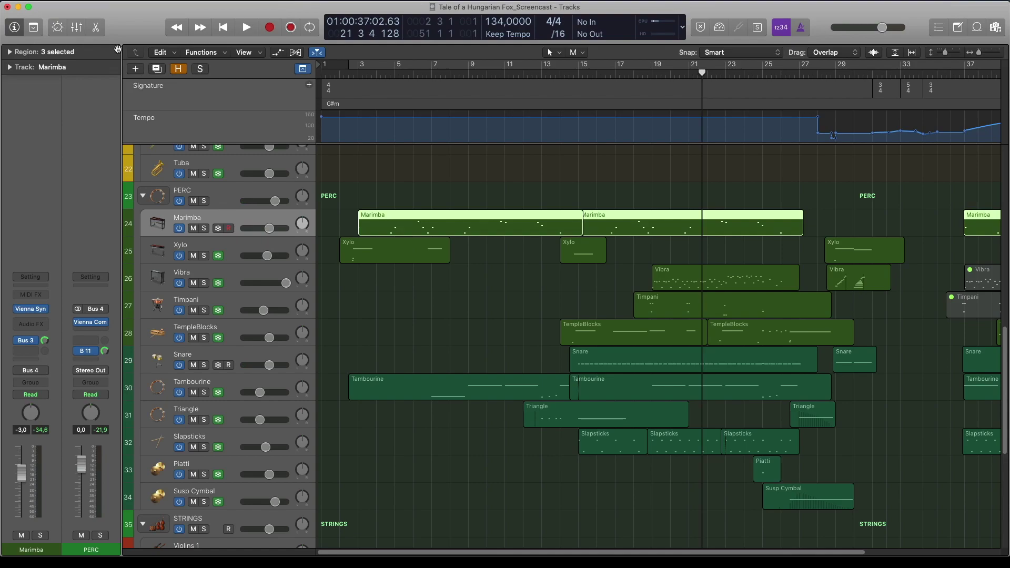
Show the Mixer and open, then close, the compressor on the WOODWINDS strip
{"action": "left_click", "coordinate": [76, 27]}
{"action": "scroll", "coordinate": [304, 355], "scroll_direction": "left", "scroll_amount": 5}
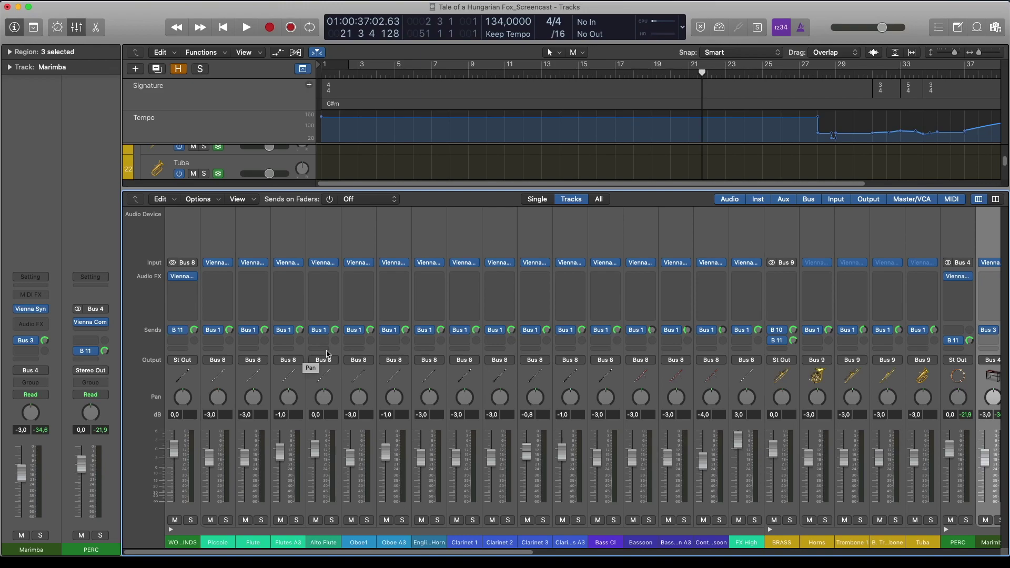
{"action": "mouse_move", "coordinate": [184, 279]}
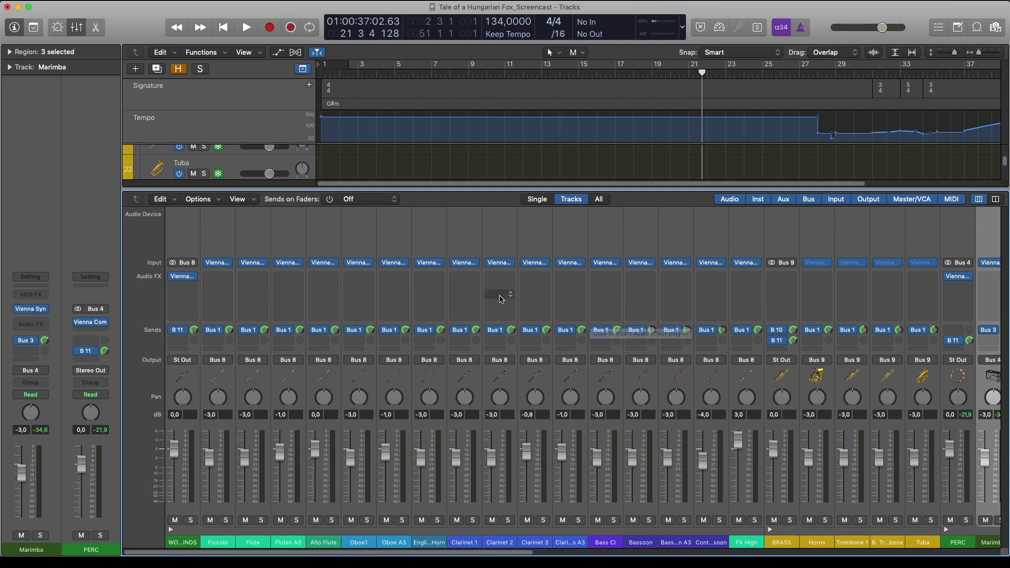
{"action": "left_click", "coordinate": [186, 279]}
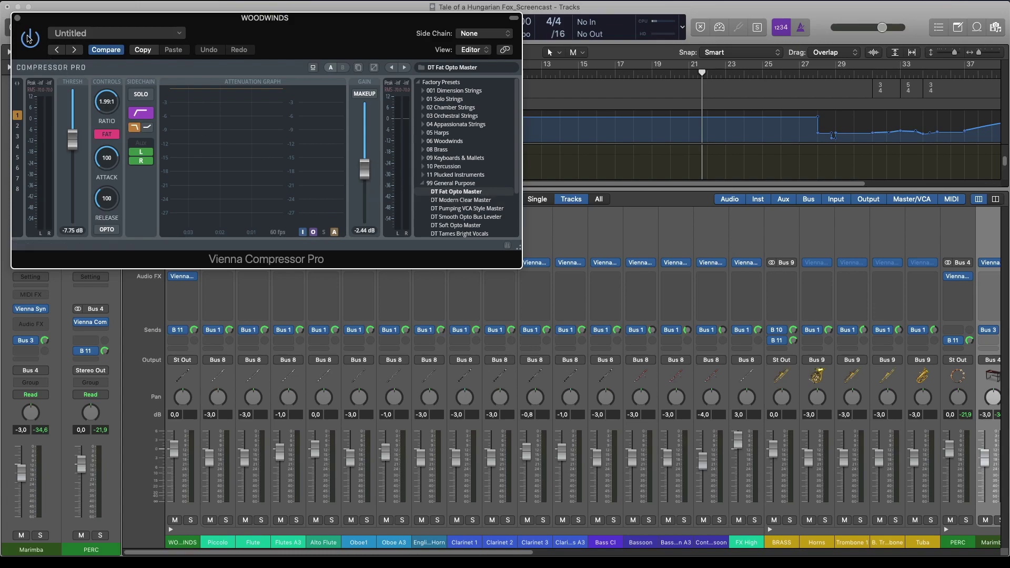
{"action": "left_click", "coordinate": [18, 20]}
Select the II COMP bus strip and open its Vienna Compressor Pro
{"action": "scroll", "coordinate": [899, 423], "scroll_direction": "right", "scroll_amount": 10}
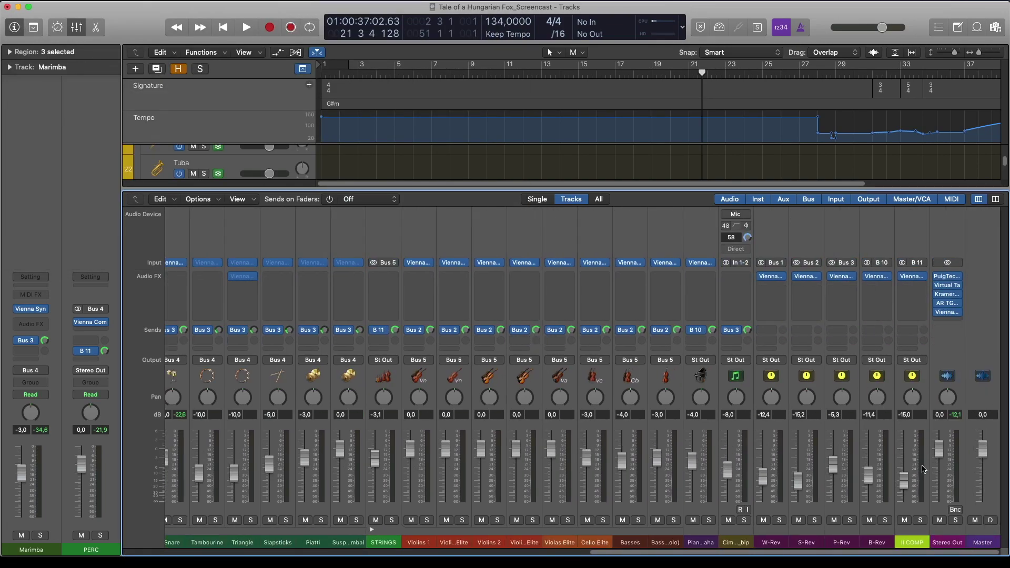
{"action": "left_click", "coordinate": [926, 472]}
{"action": "left_click", "coordinate": [911, 276]}
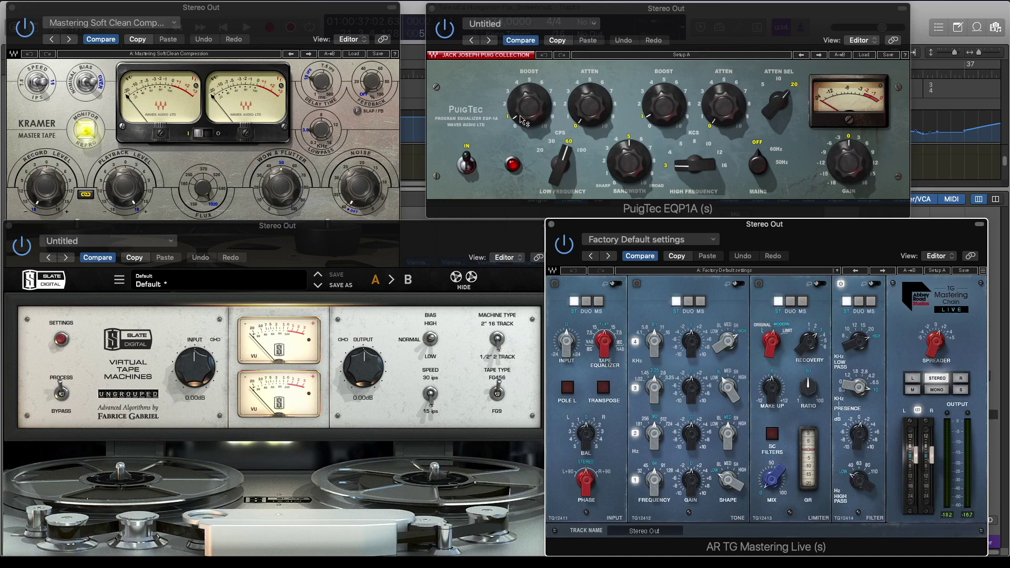
Close the AR TG Mastering Live window on the Stereo Out chain
{"action": "mouse_move", "coordinate": [529, 120]}
{"action": "mouse_move", "coordinate": [862, 432]}
{"action": "left_click", "coordinate": [981, 216]}
{"action": "left_click", "coordinate": [552, 225]}
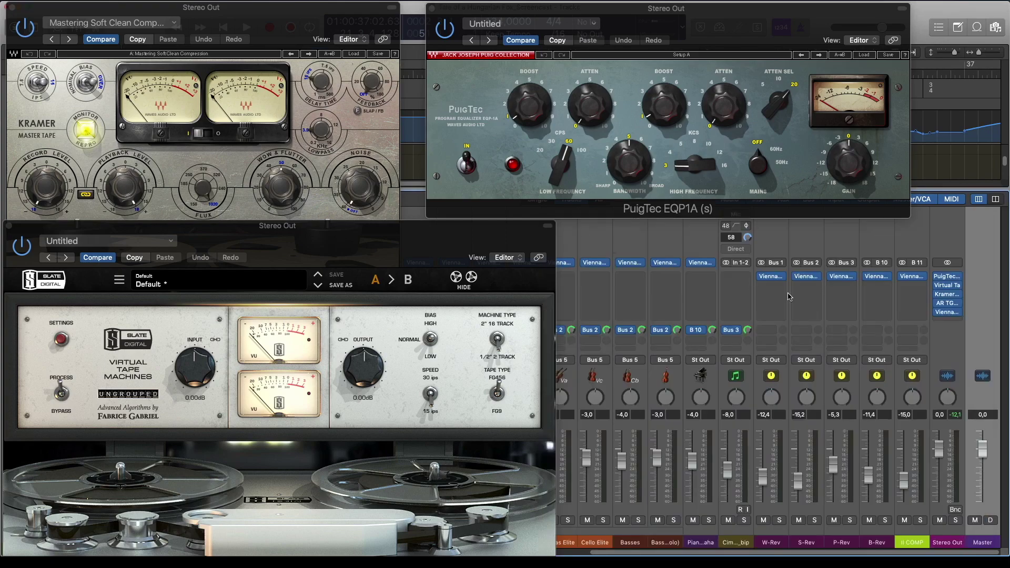